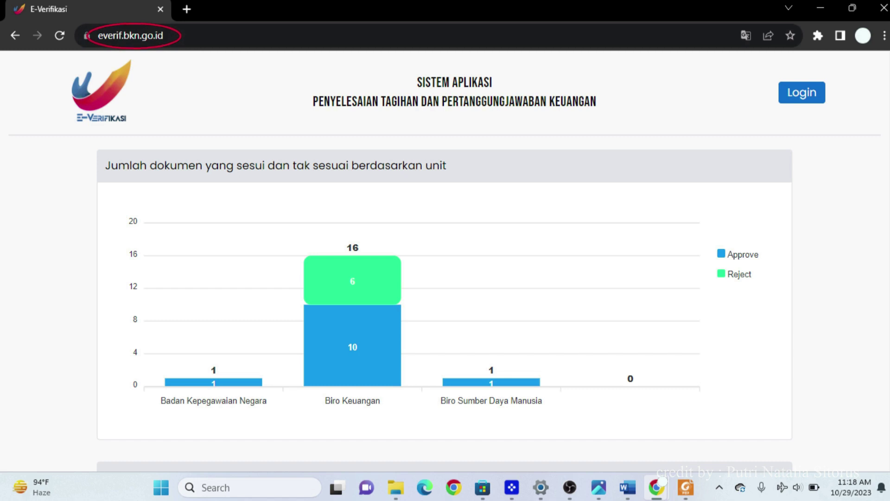
Step: Open the E-Verifikasi login form and complete its robot check
click(799, 95)
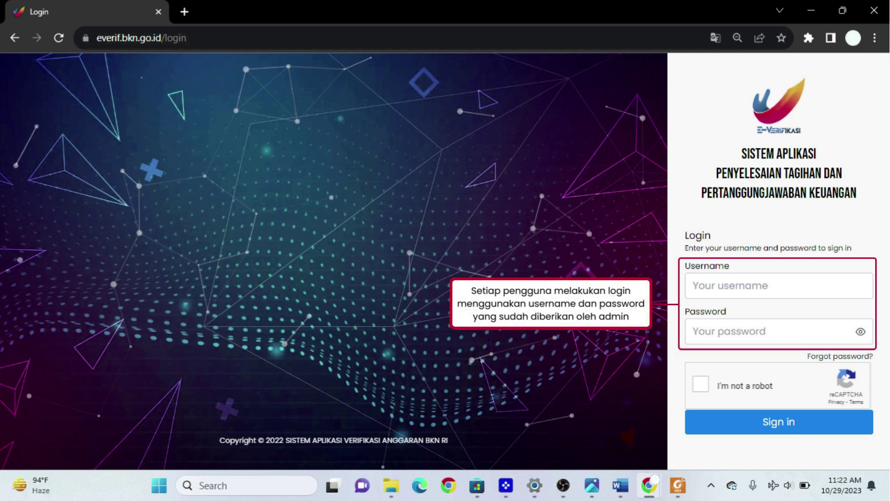
click(703, 389)
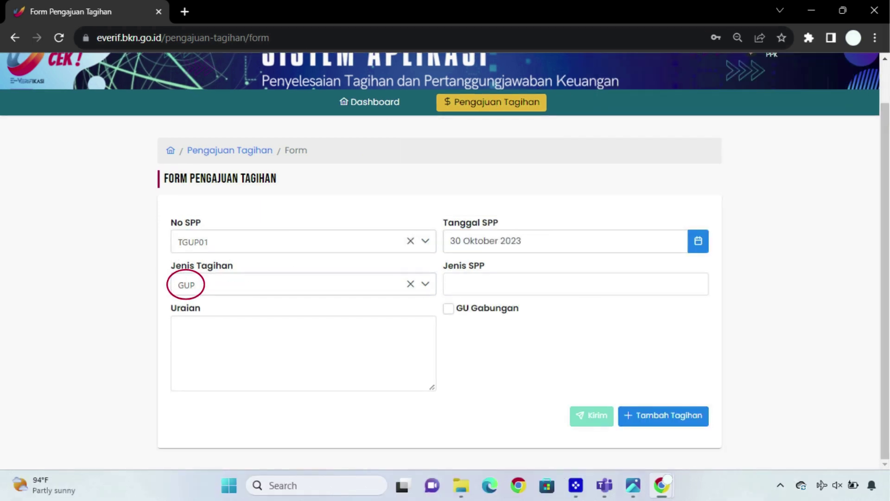
Step: Mark the GUP bill as GU Gabungan and enter TGUP02 as the combined SPP number
click(448, 309)
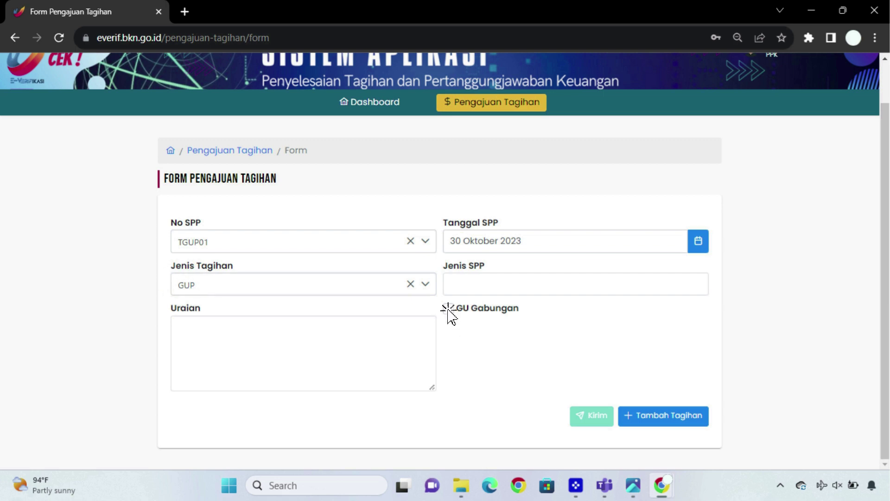
click(448, 308)
text(TGUP02)
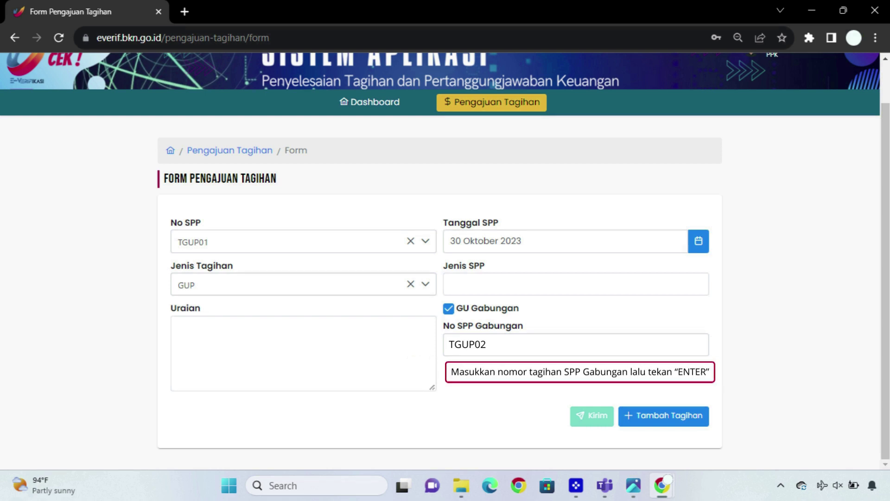
key(Return)
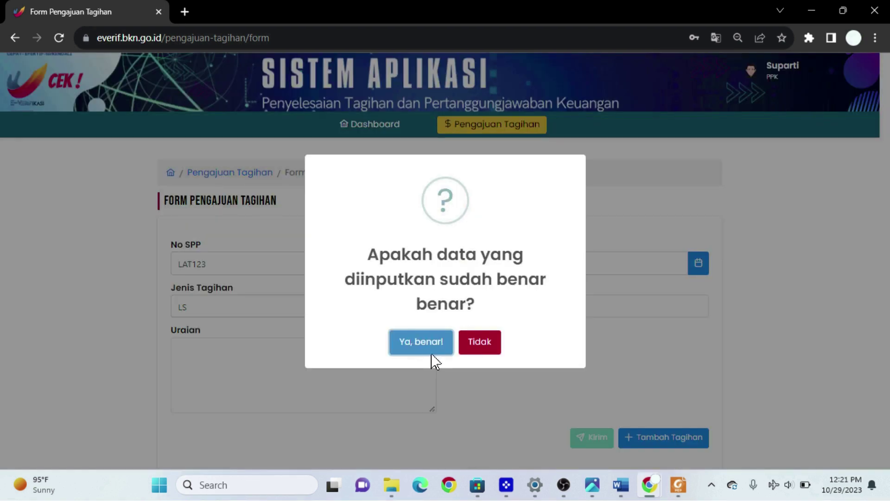
Step: Confirm both prompts that the entered data for LS bill LAT123 is correct
click(425, 347)
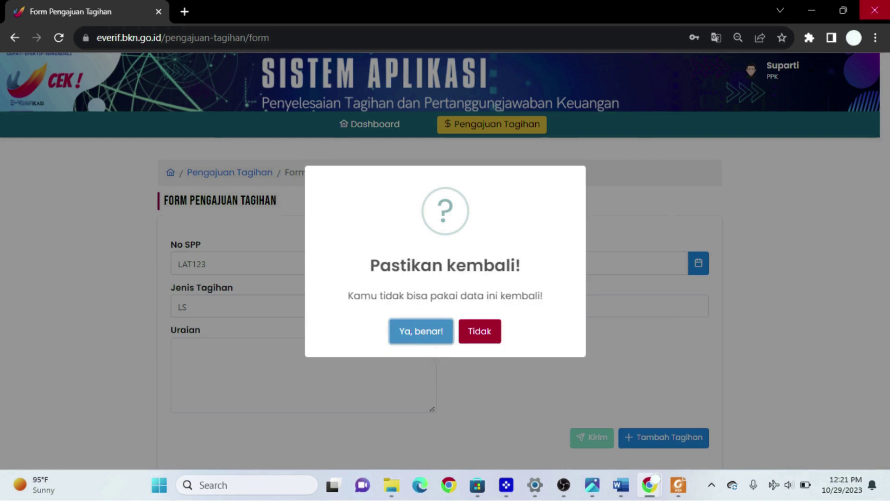
click(429, 341)
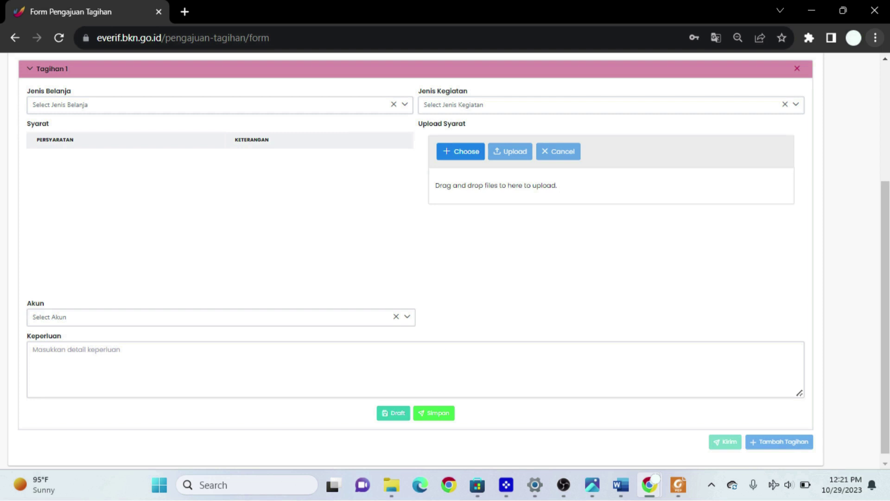
Step: Set Jenis Belanja of Tagihan 1 to Belanja Barang (52) and open the Jenis Kegiatan choices
click(109, 105)
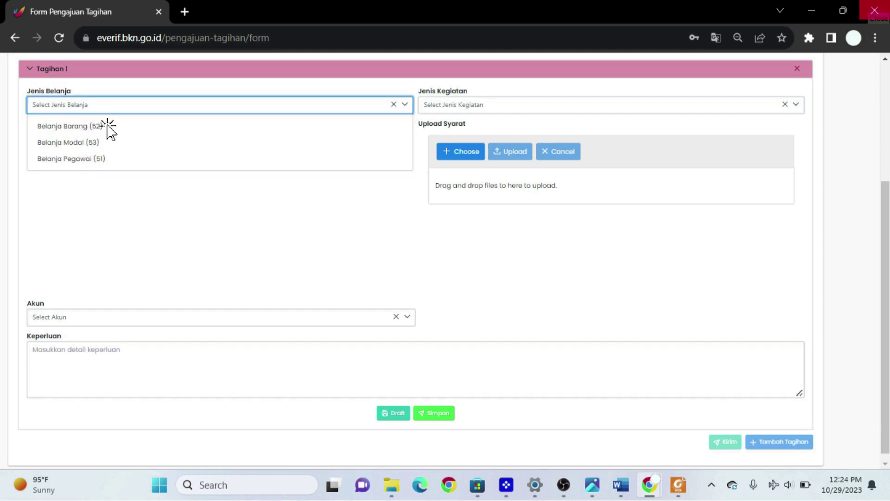
click(109, 126)
click(506, 106)
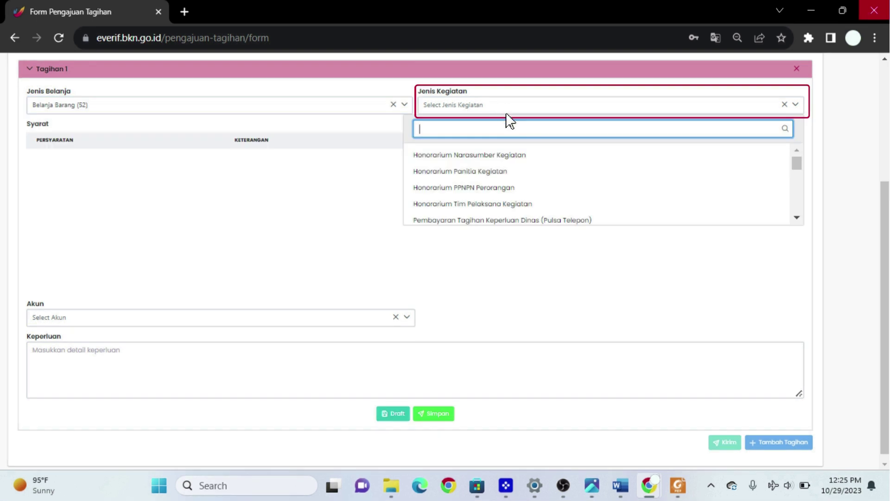
click(502, 110)
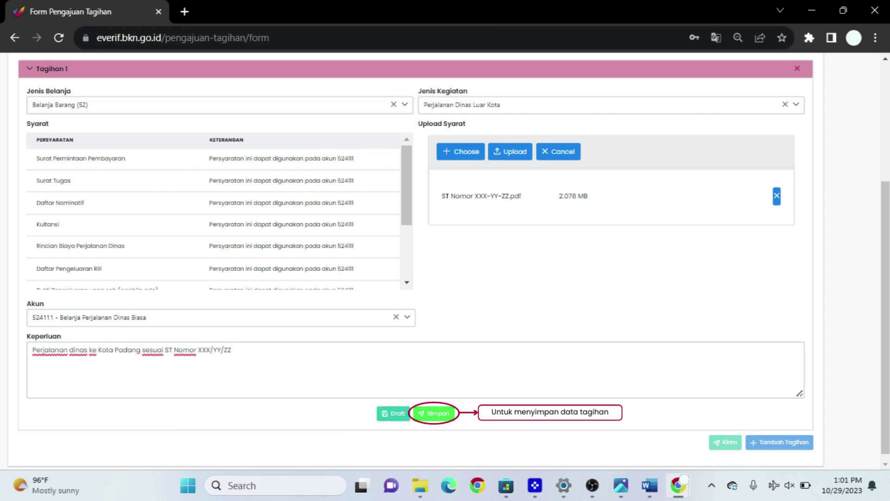
Step: Save Tagihan 1 and confirm sending the bill submission
click(437, 415)
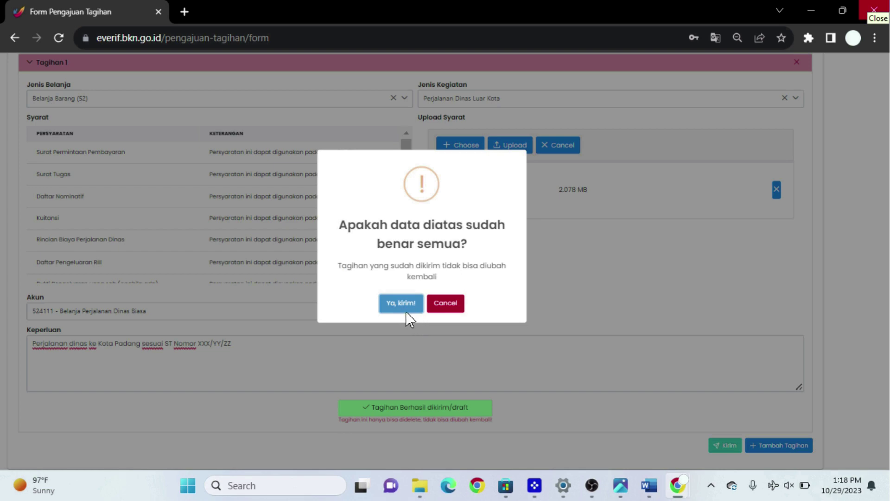
click(401, 304)
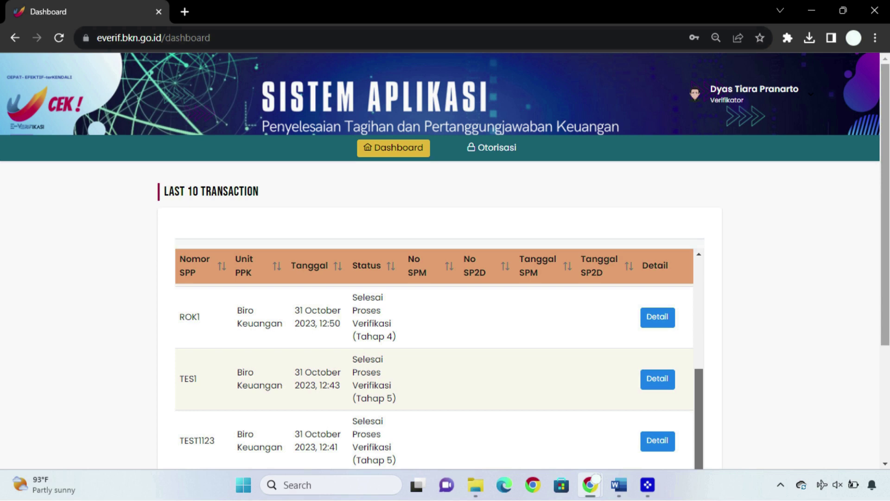
Step: Open the verification form for SPP LAT1234 and set the activity completion date to 30 Oktober 2023
click(505, 159)
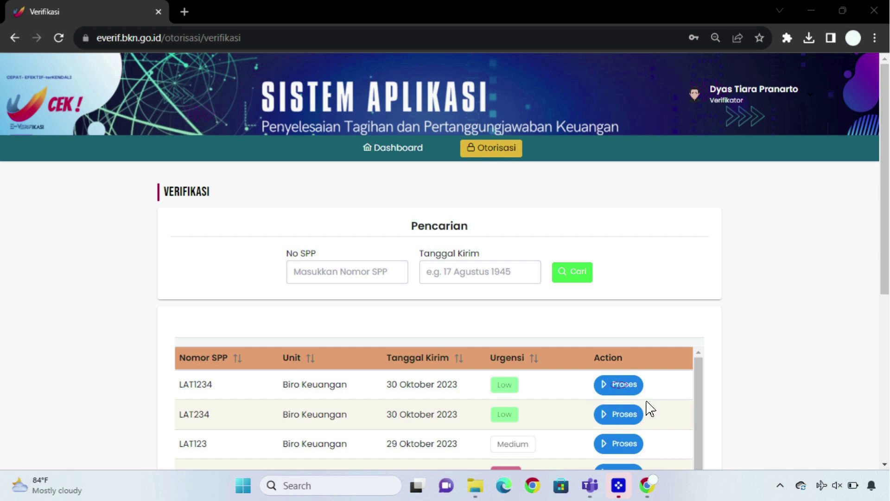
click(632, 387)
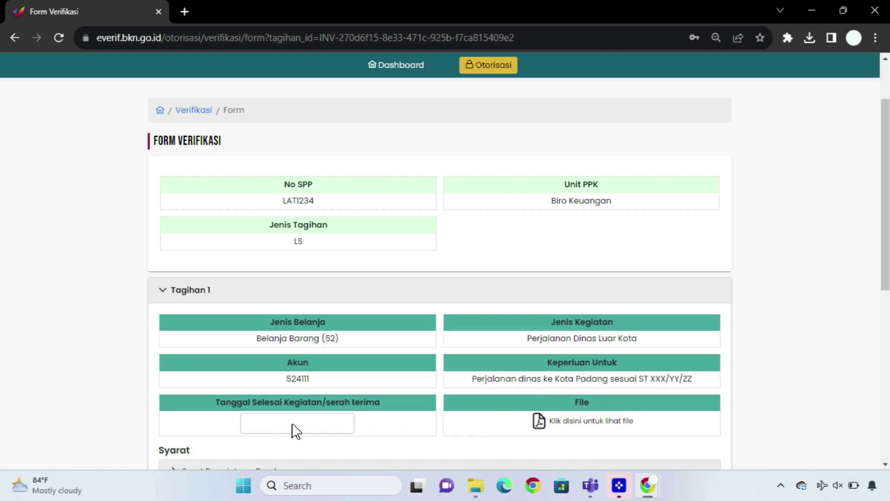
click(293, 424)
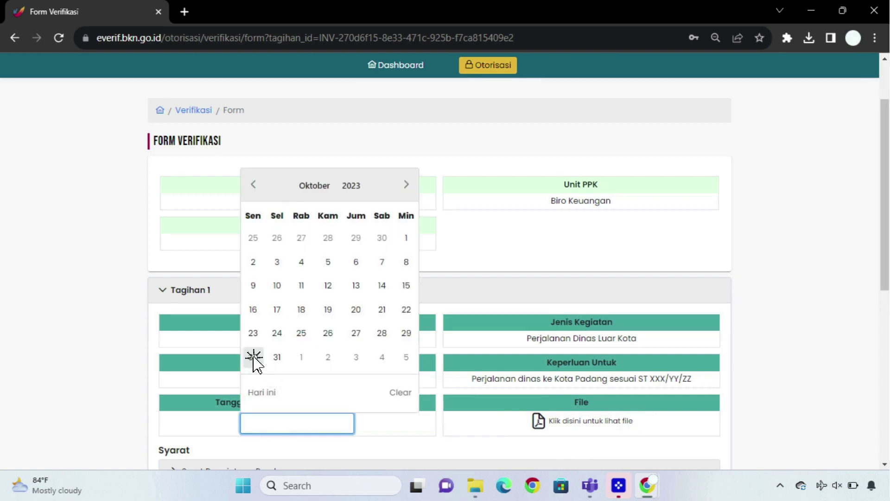
click(254, 358)
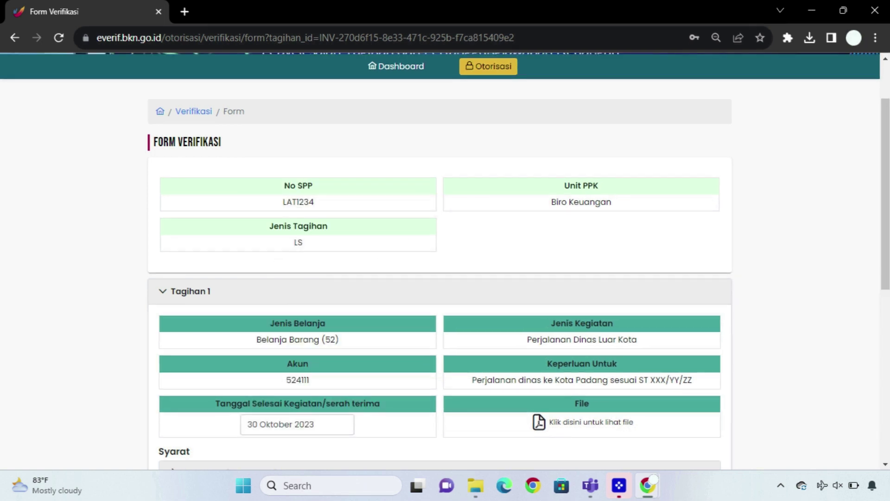
Step: Expand the Surat Permintaan Pembayaran requirement and mark it as MS
scroll(440, 260, down, 8)
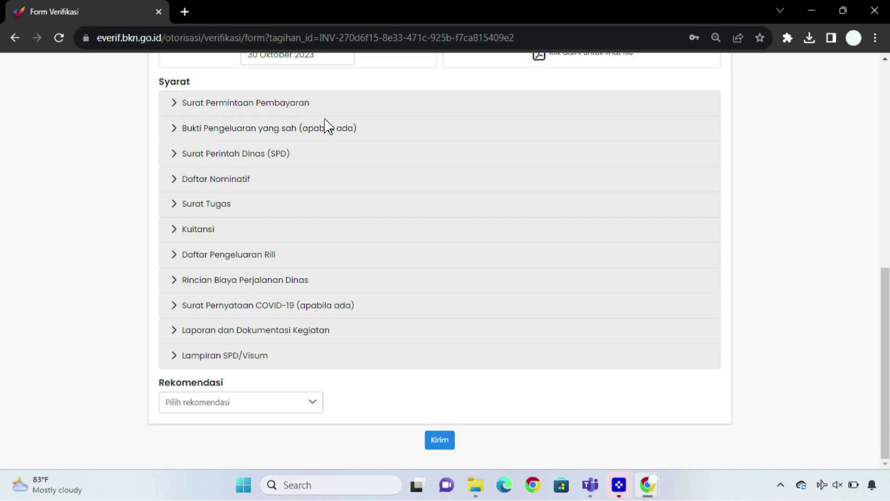
click(312, 110)
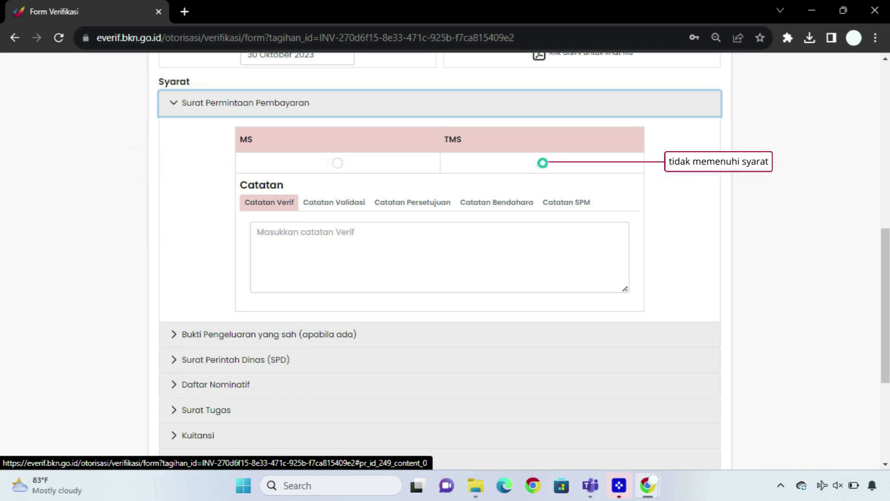
click(335, 163)
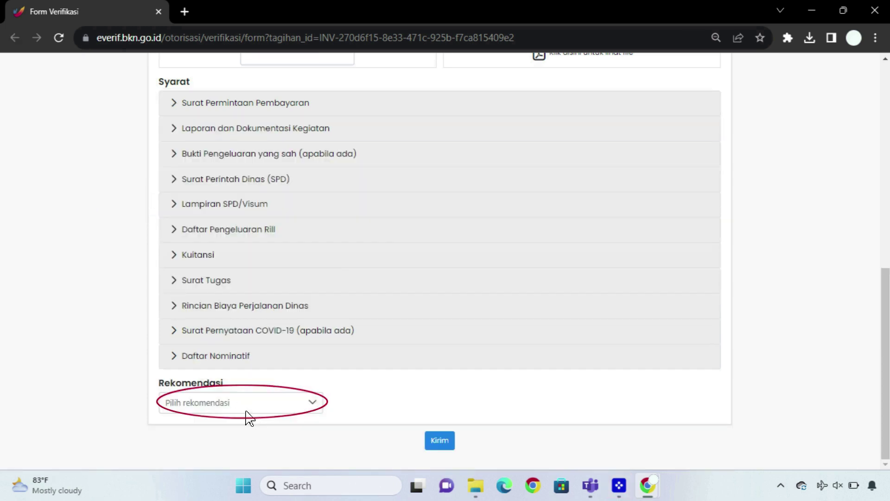
Step: Set the verification recommendation to Disetujui tanpa catatan and submit the form
click(247, 409)
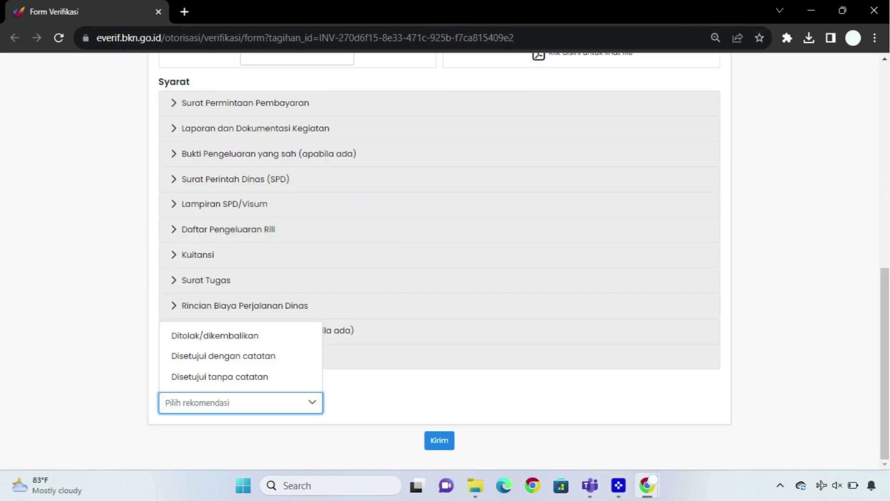
click(219, 377)
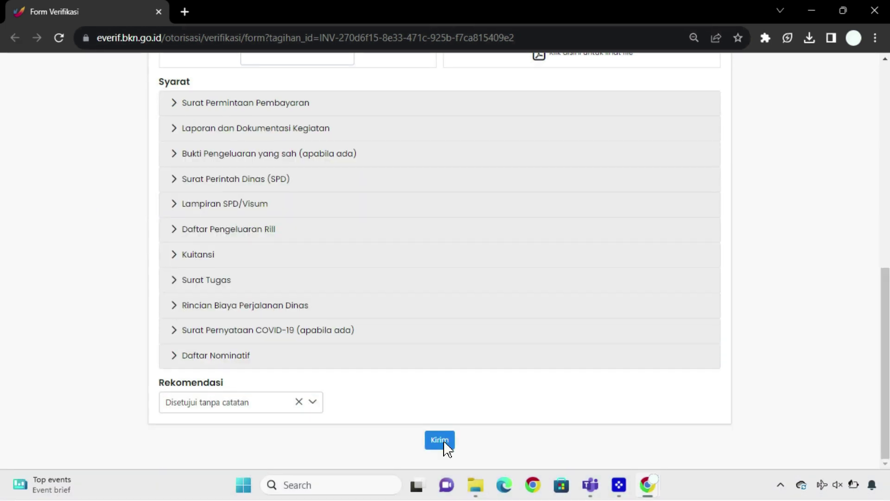
click(445, 443)
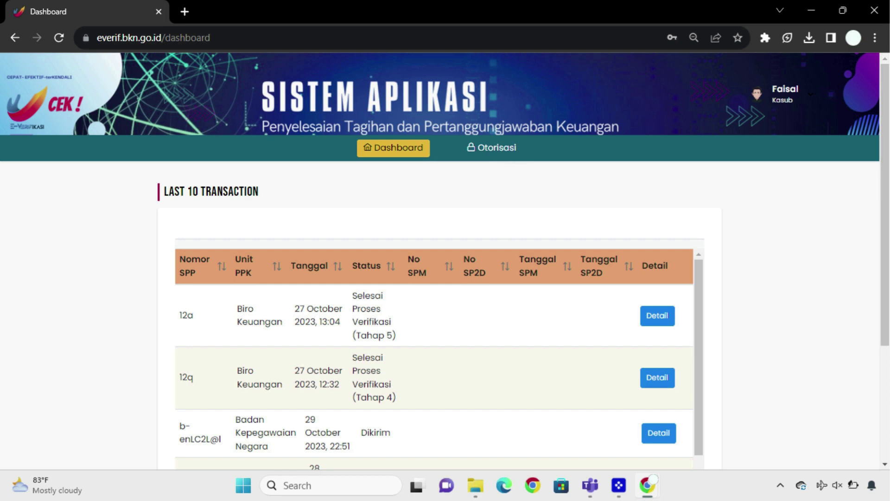
Step: Go to the Kasub's authorization section and open the Daftar Pengeluaran Rill requirement in the recommendation form
click(497, 148)
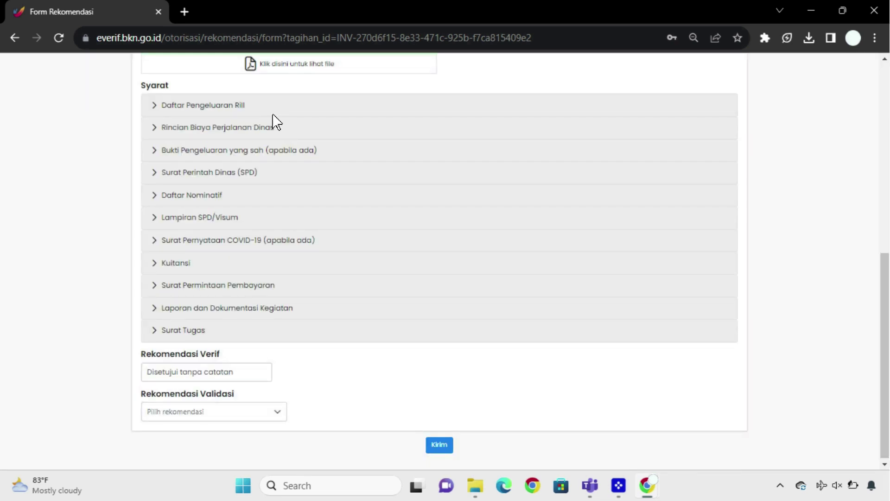
click(274, 115)
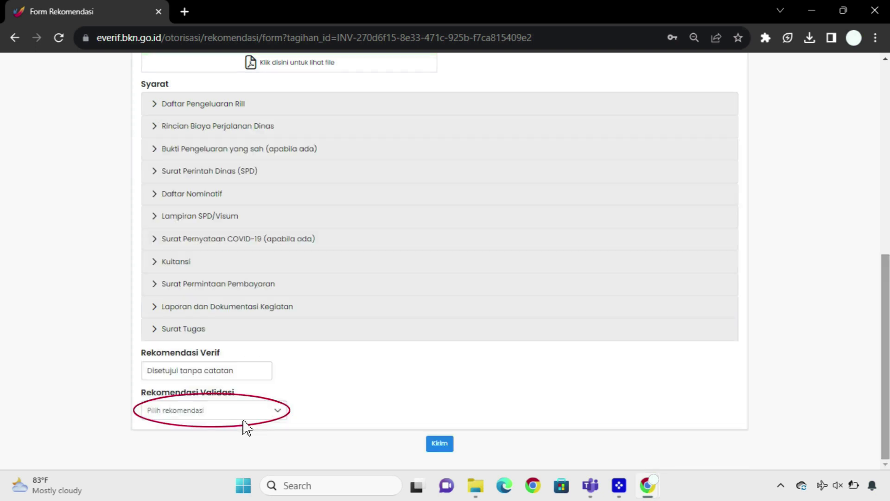
Step: Set Rekomendasi Validasi to Disetujui tanpa catatan and submit the recommendation form
click(230, 409)
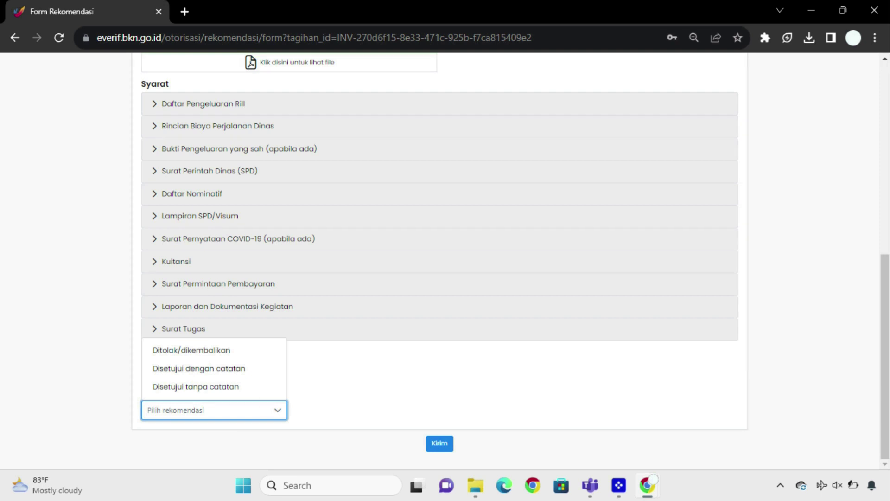
click(250, 387)
click(441, 446)
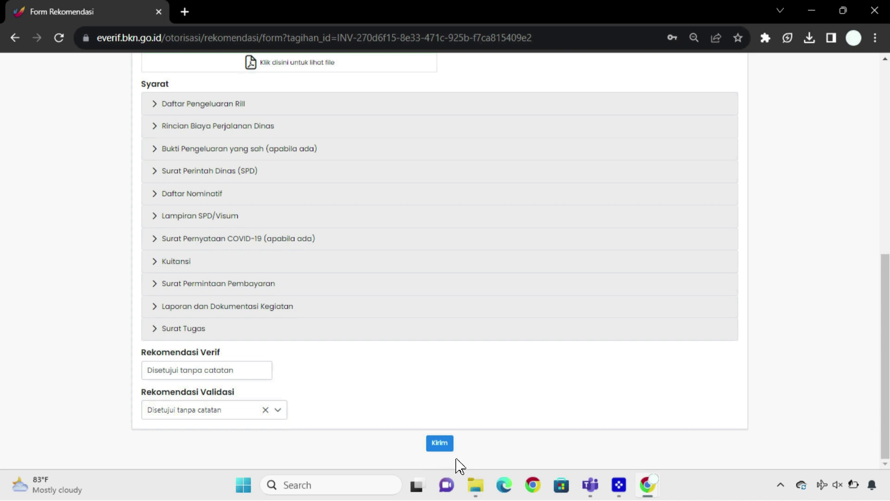
click(445, 451)
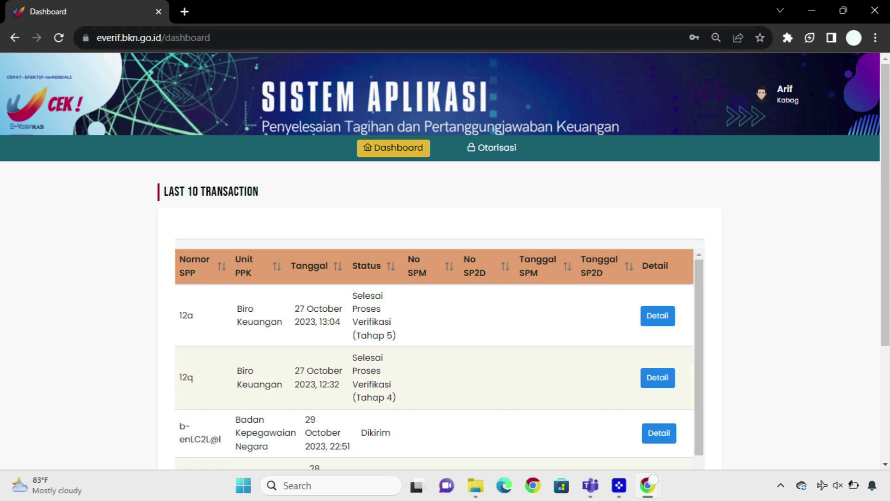
Step: Open the Kabag's approval form for SPP LAT1234 and view its attached bill file
click(503, 151)
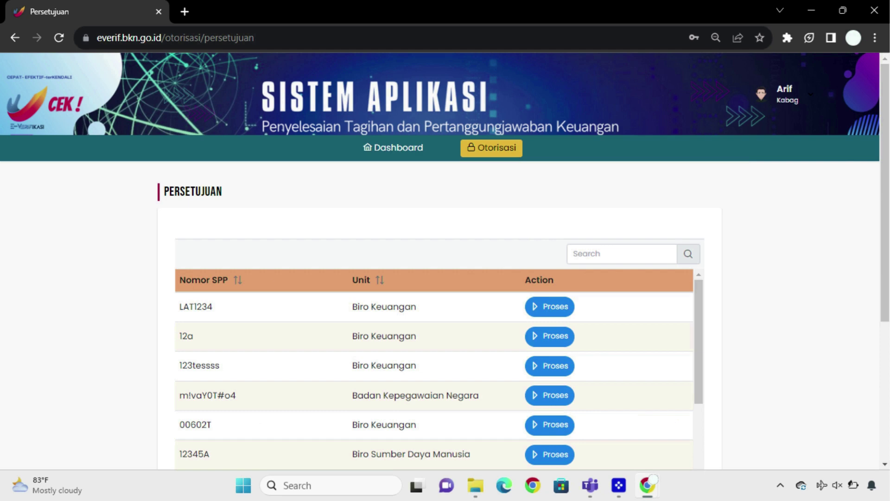
click(569, 313)
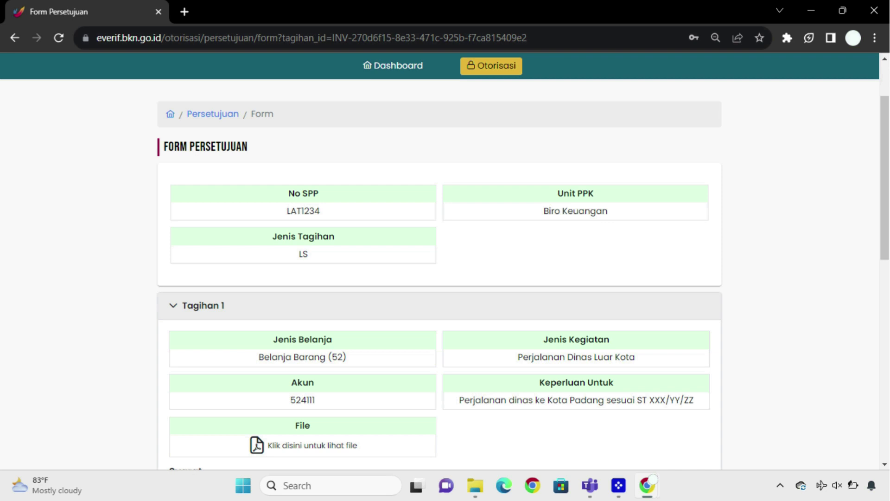
click(312, 452)
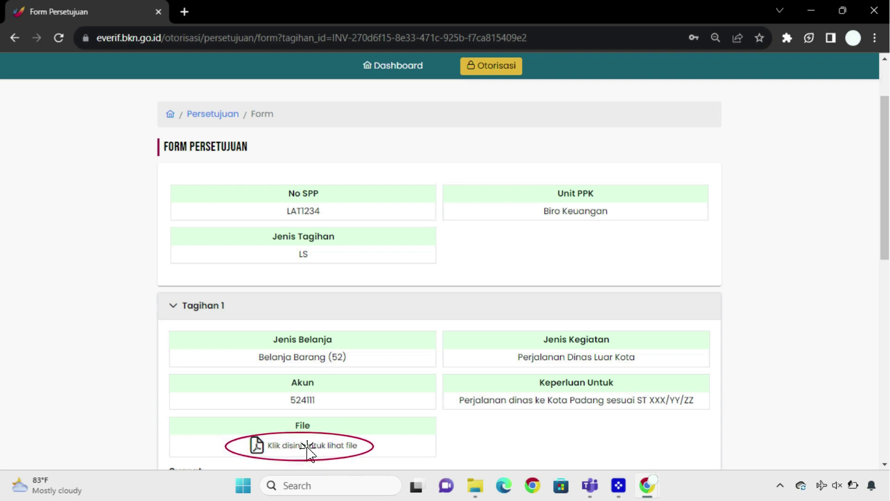
Step: Inspect the Lampiran SPD/Visum requirement in the approval form
scroll(310, 454, down, 7)
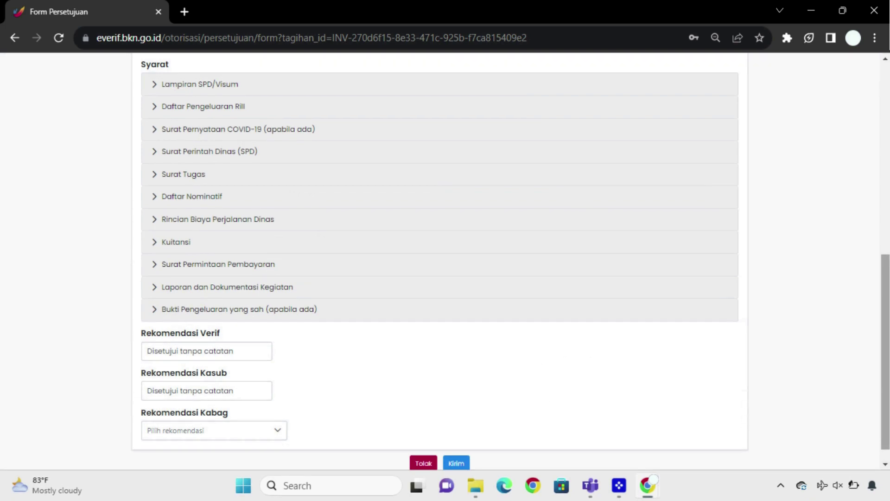
click(258, 89)
click(257, 87)
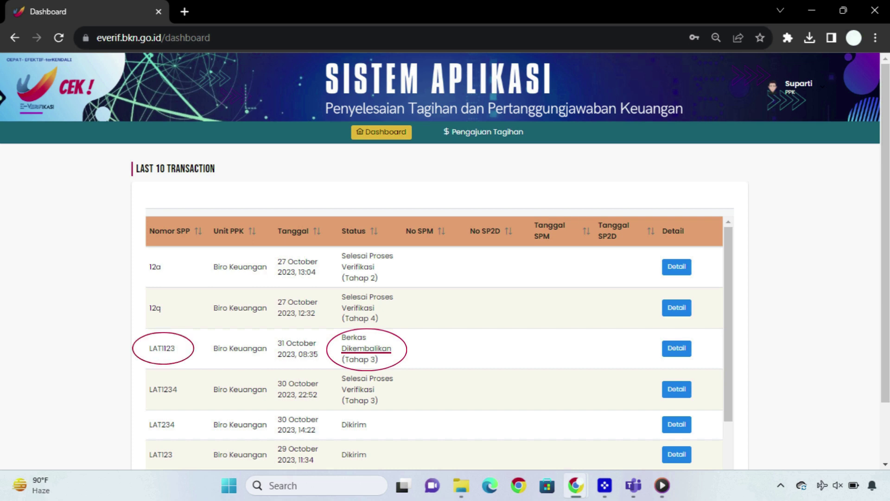
Step: Open the resubmission form for returned SPP LAT1123 and expand its Surat Permintaan Pembayaran requirement
click(484, 133)
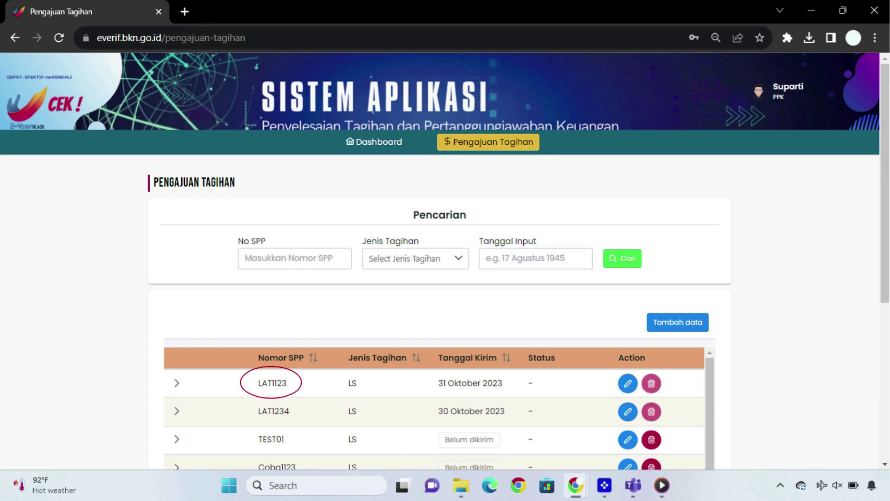
click(628, 383)
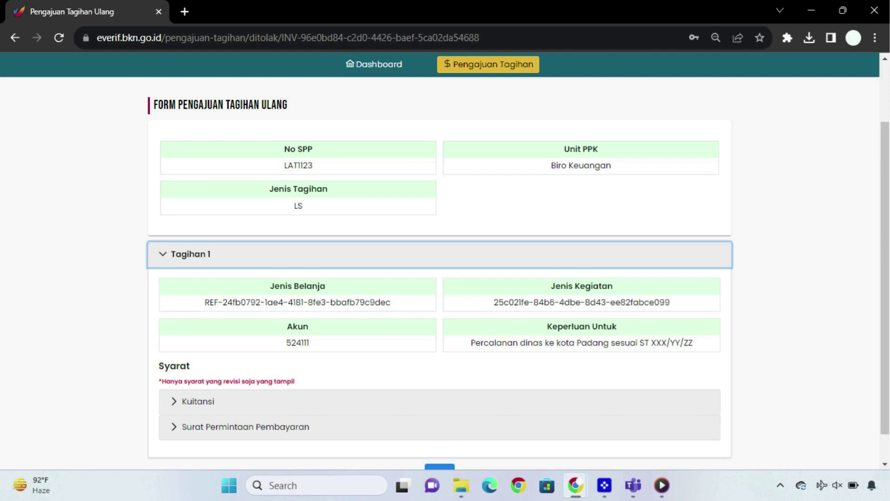
click(328, 431)
scroll(328, 432, down, 5)
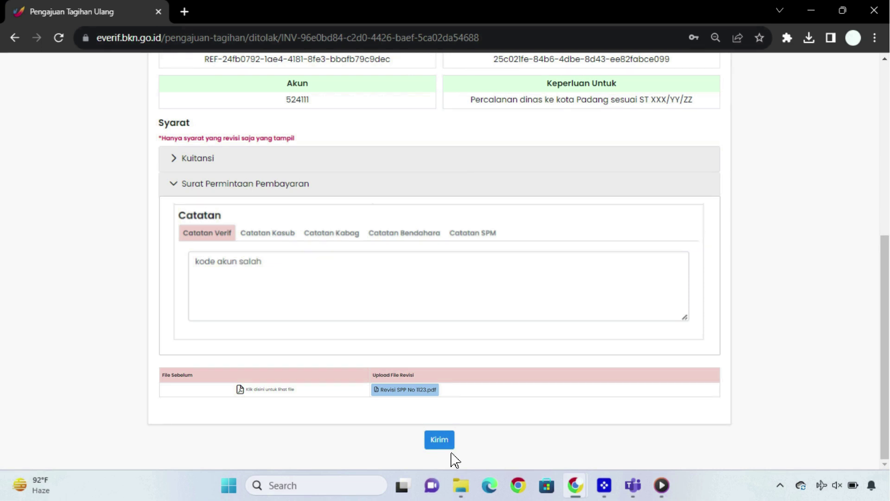
Step: Submit the bill's resubmission with Revisi SPP No 1123.pdf as the revised Surat Permintaan Pembayaran
click(437, 439)
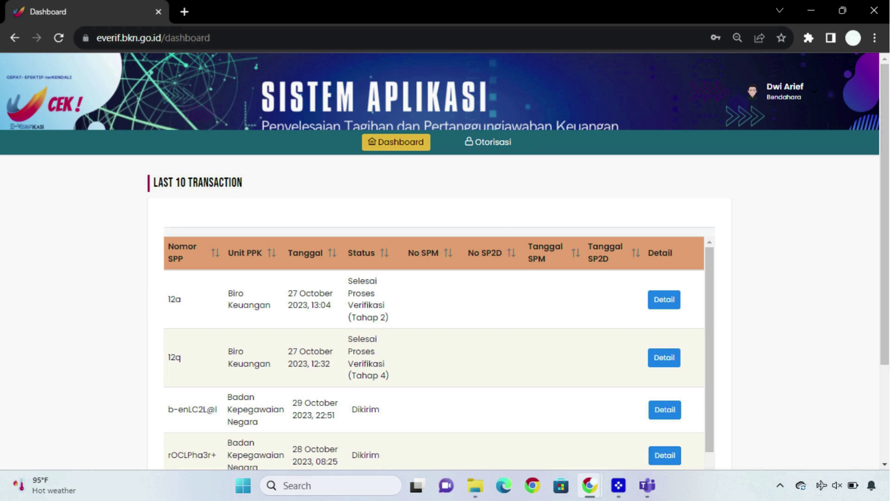
Step: Open the Bendahara's Pengesahan form for SPP LAT1234 and inspect its attached requirements
click(497, 142)
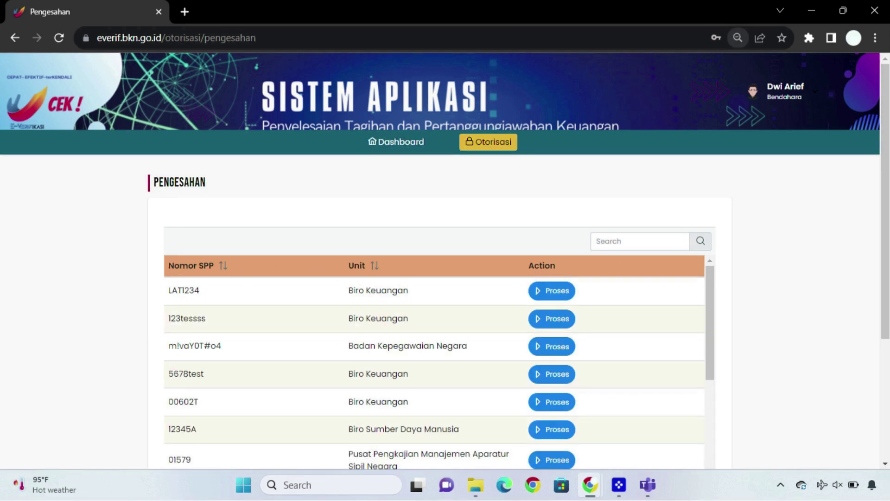
click(558, 293)
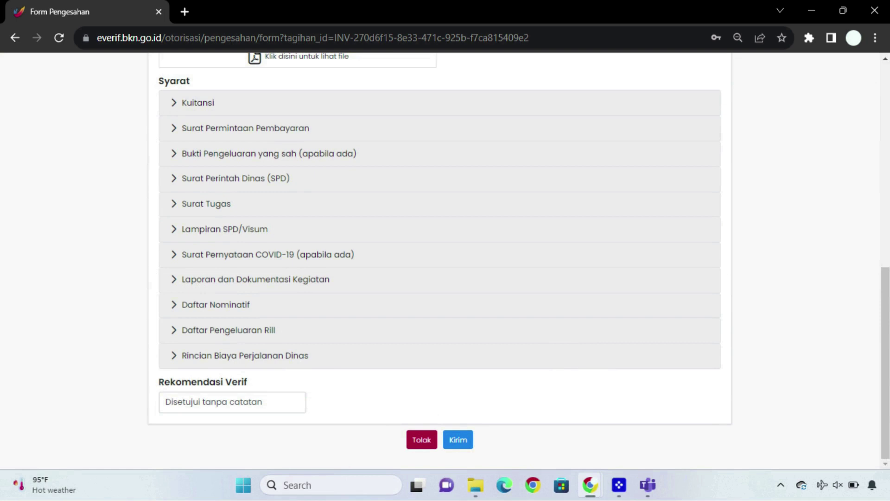
click(295, 288)
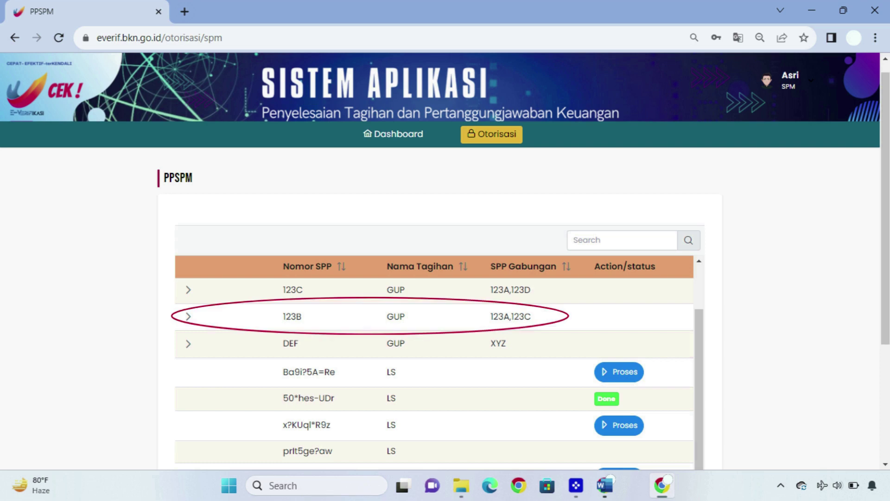
Step: Expand the combined GUP bill 123B in the PPSPM list to view its merged SPPs
scroll(204, 352, up, 1)
click(188, 328)
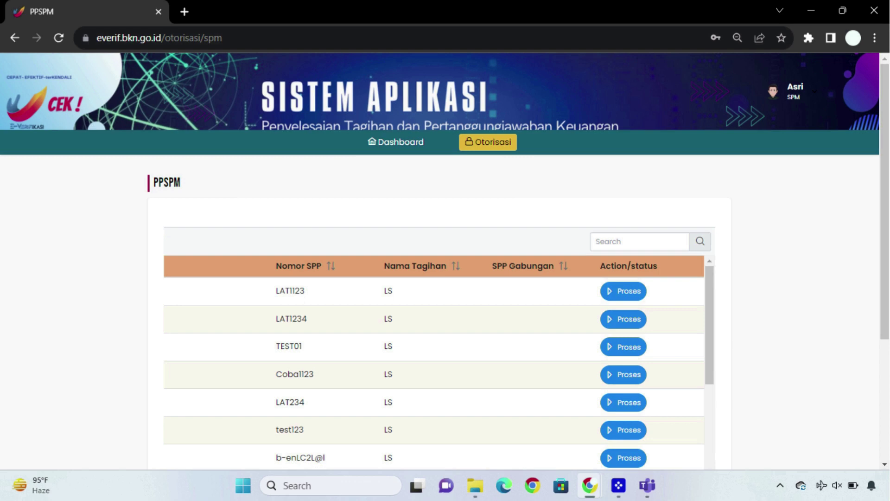
Step: Review SPP LAT1123 in the PPSPM authorization form and submit its verification
click(631, 295)
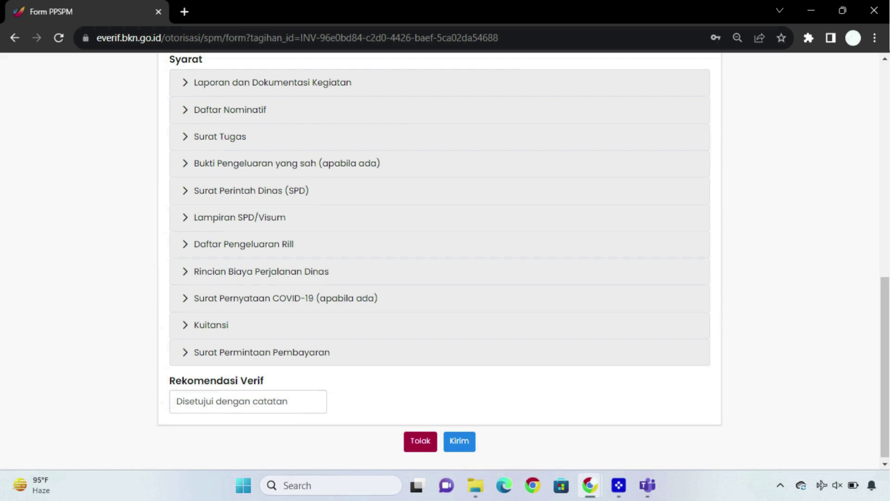
click(298, 306)
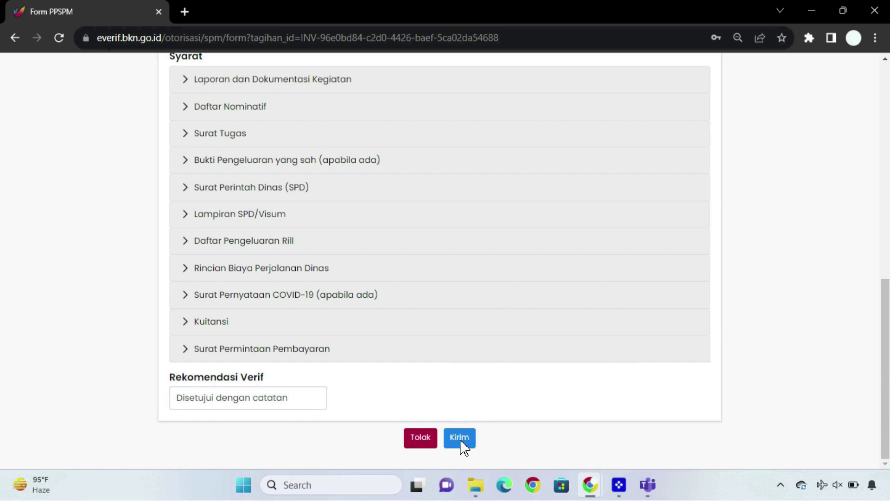
click(462, 441)
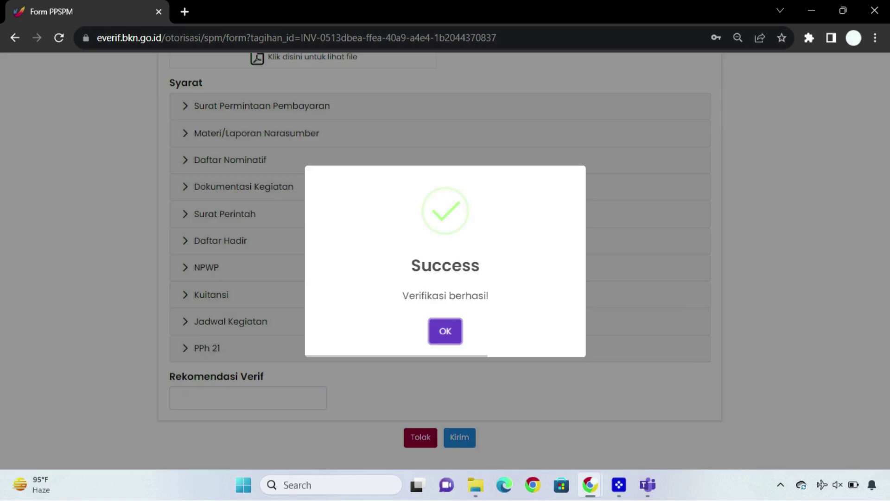